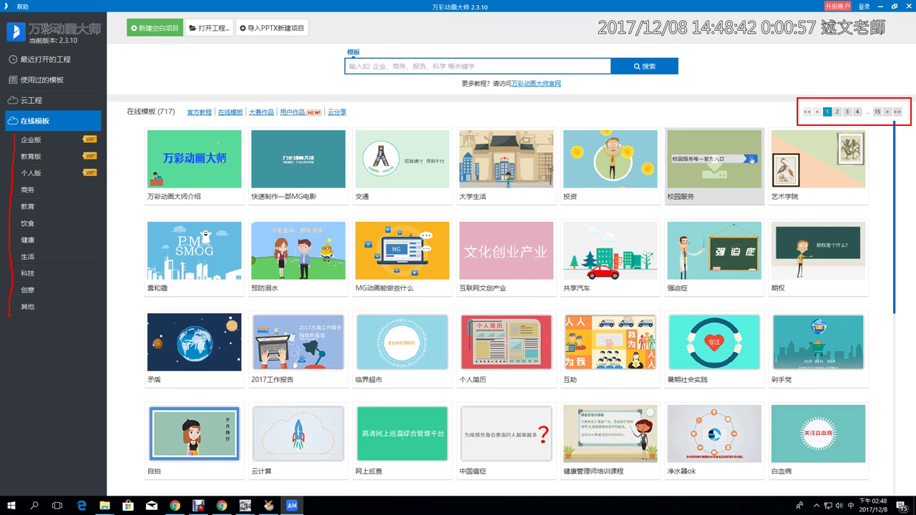
# Open the online template 预防溺水 as a project for editing
pyautogui.press('Escape')
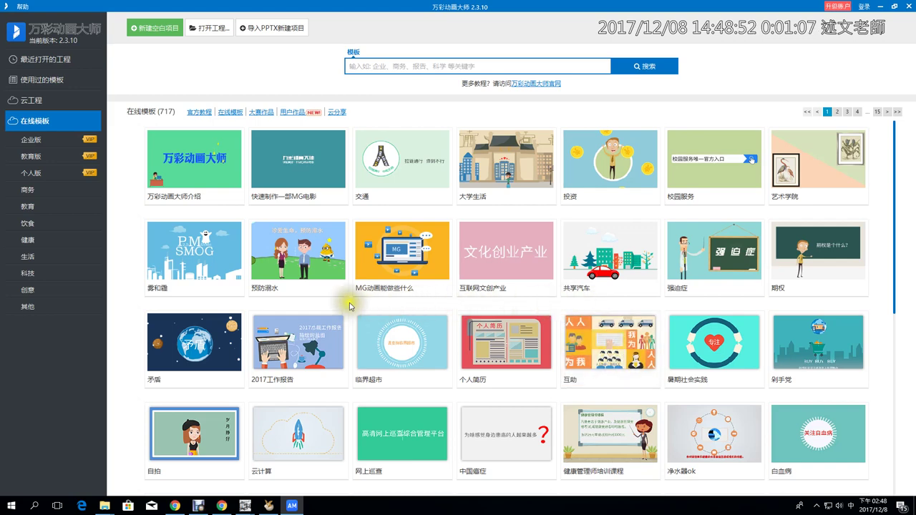
pyautogui.moveTo(304, 267)
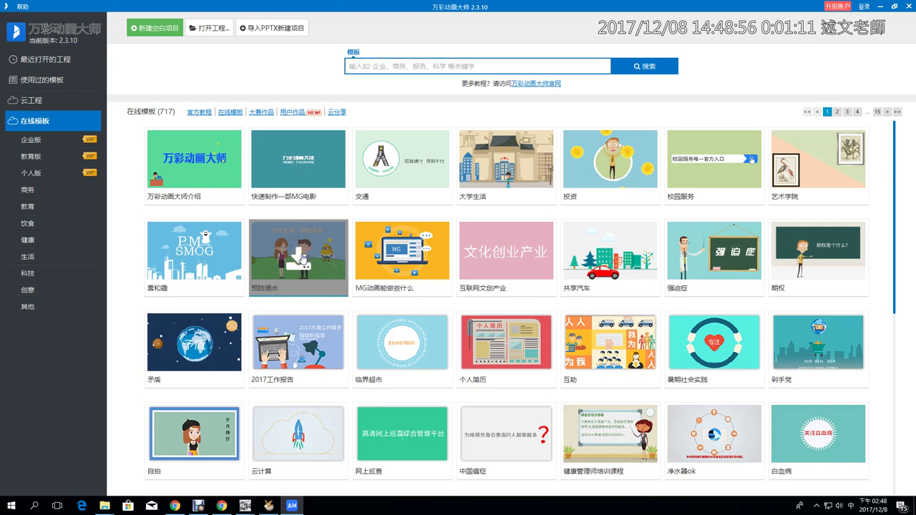
pyautogui.click(303, 259)
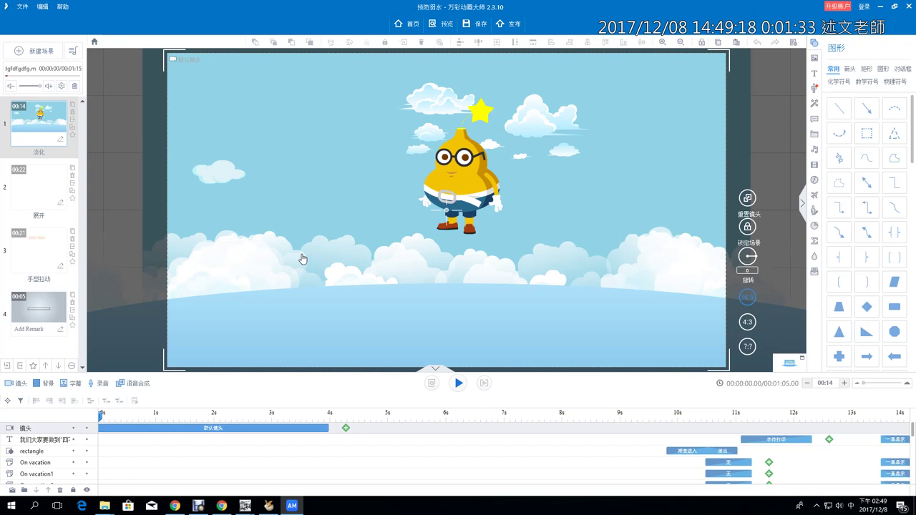
# Show both AMCAP webcam windows over the animation editor
pyautogui.moveTo(245, 505)
pyautogui.click(223, 470)
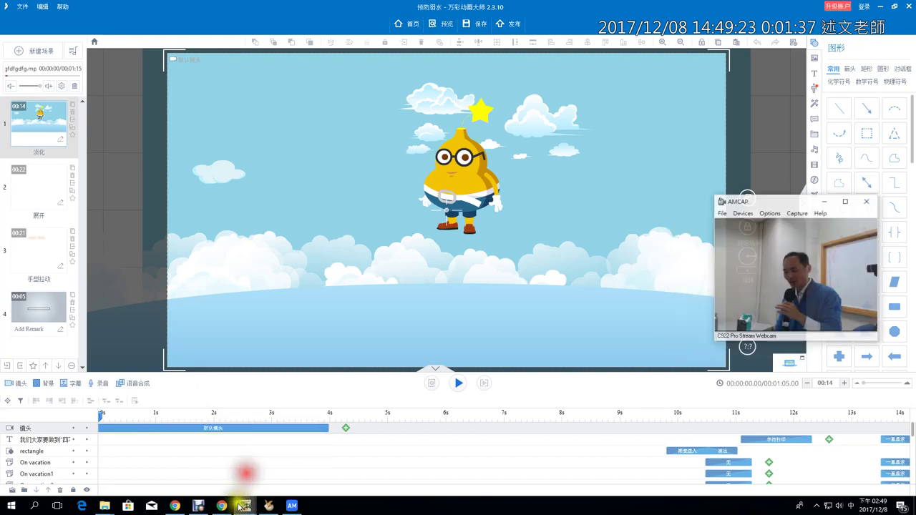
pyautogui.click(263, 461)
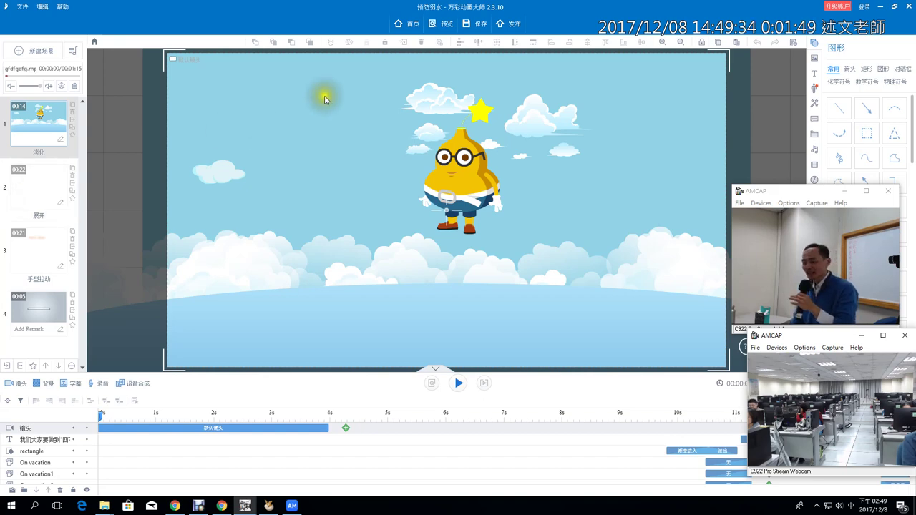
# Preview the animation, move the upper webcam window off the canvas, and pause playback in the second scene at about 13 s
pyautogui.click(439, 26)
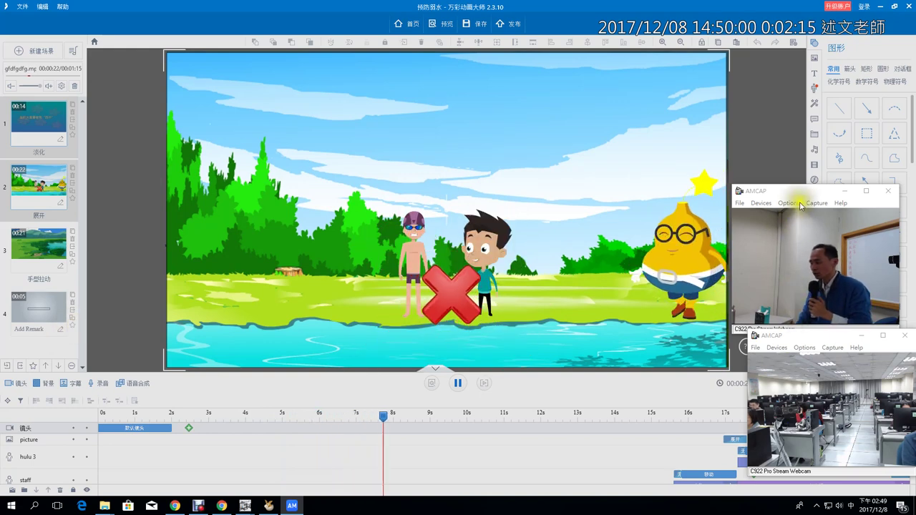
pyautogui.moveTo(803, 193); pyautogui.dragTo(822, 184)
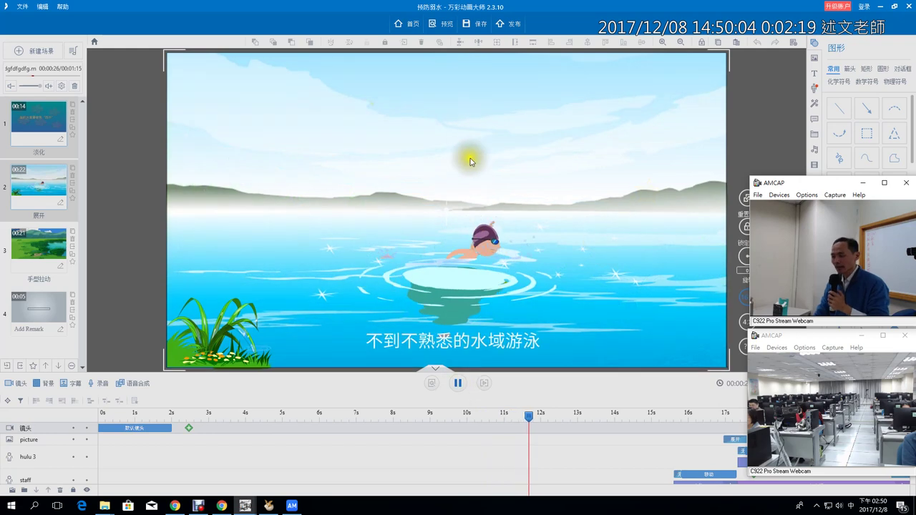
pyautogui.click(459, 387)
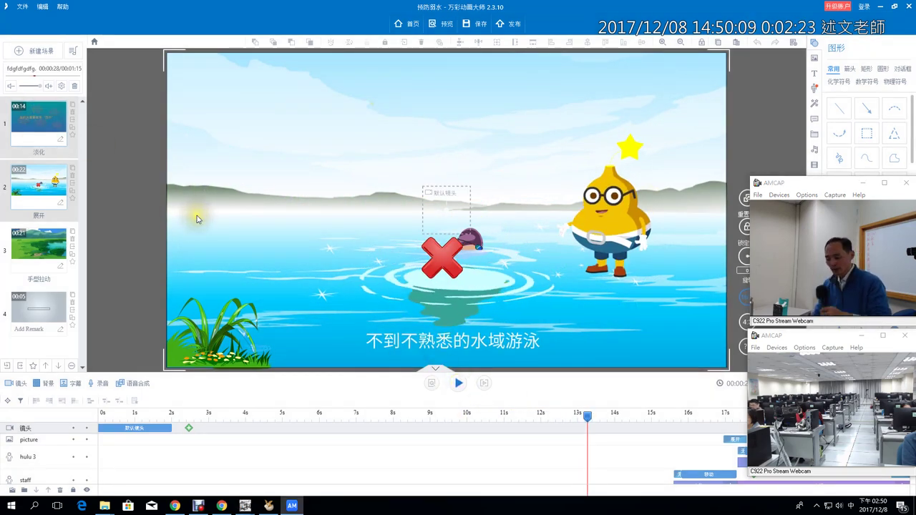
# Move the second scene's playhead to about 17 s, where the man stands beside the swimmer's lake
pyautogui.click(614, 221)
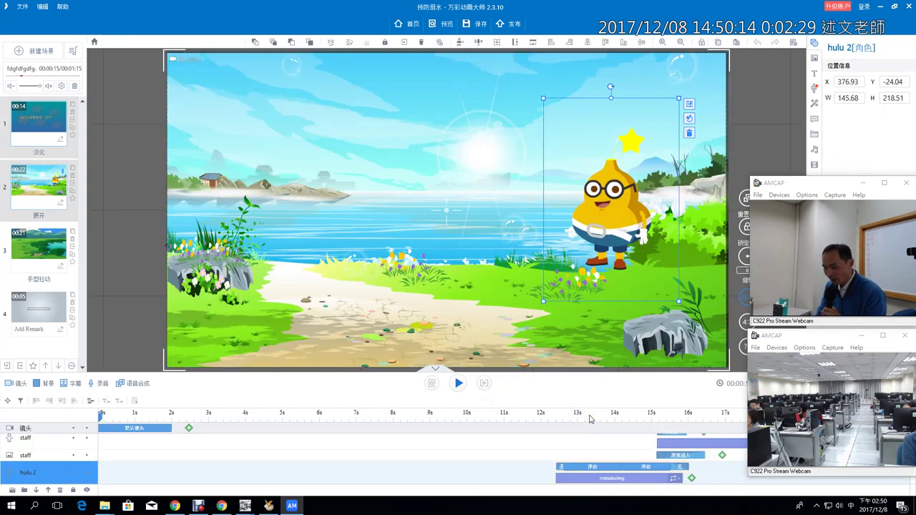
pyautogui.scroll(2, 464, 459)
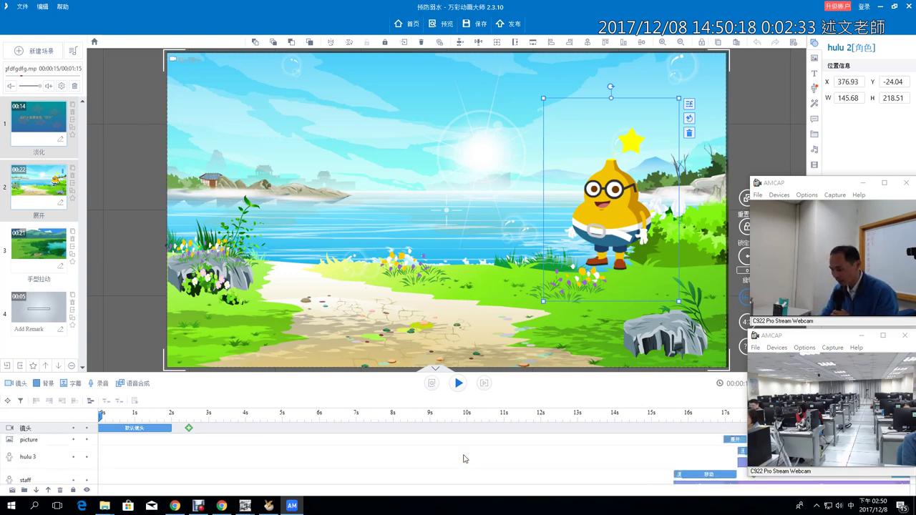
pyautogui.click(737, 416)
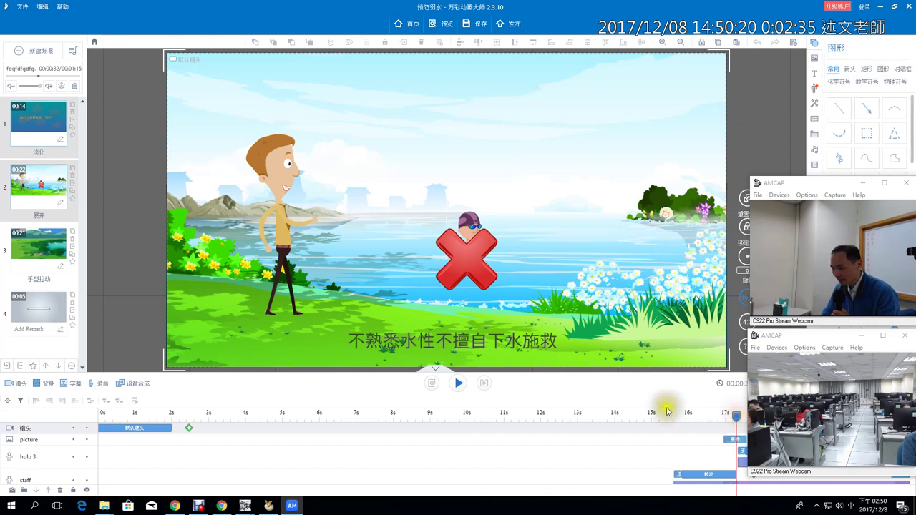
# Show the subtitle track of the second scene in the timeline
pyautogui.click(434, 345)
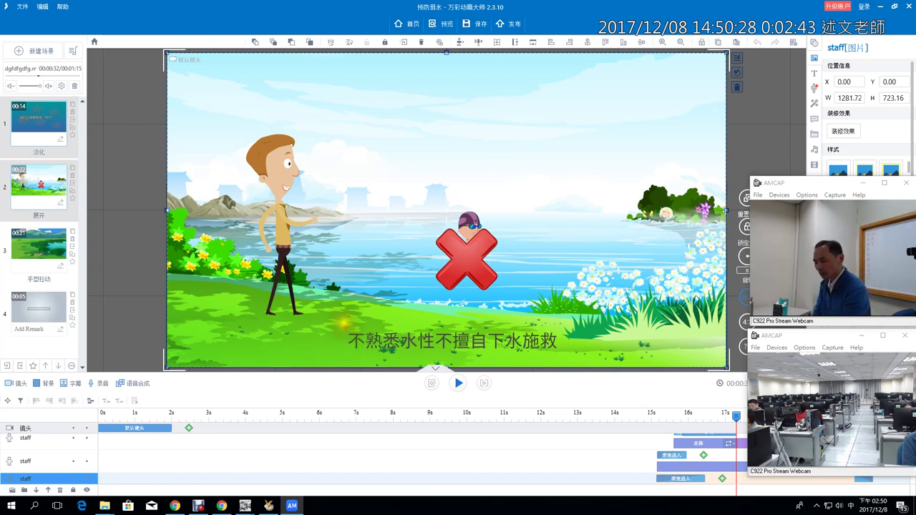
pyautogui.moveTo(337, 320); pyautogui.dragTo(572, 354)
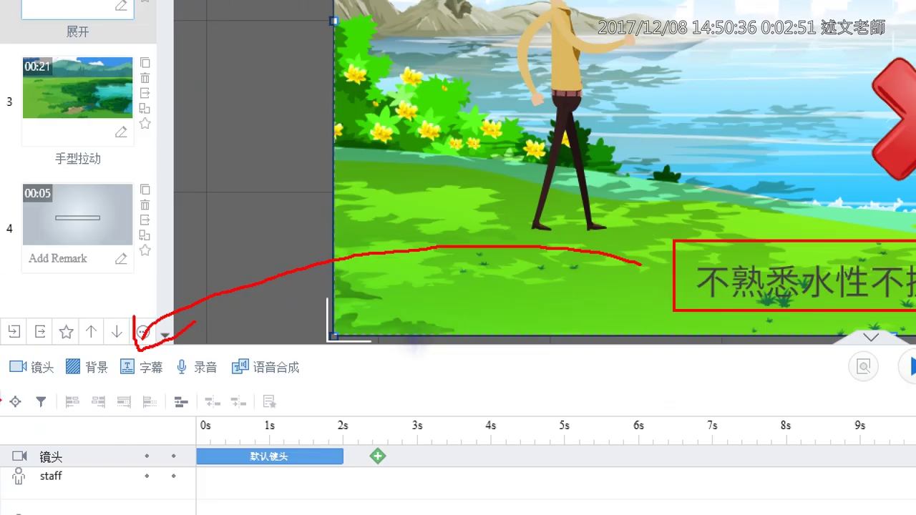
pyautogui.moveTo(0, 431); pyautogui.dragTo(0, 432)
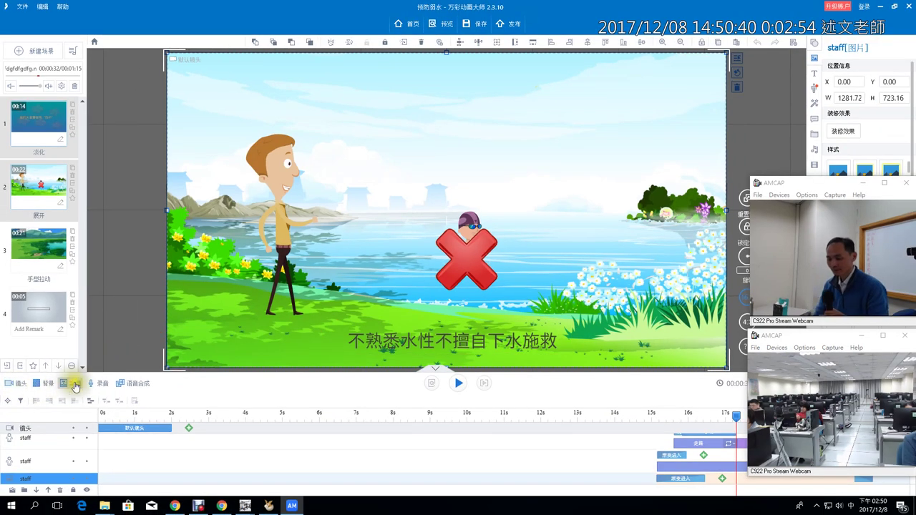
pyautogui.click(75, 385)
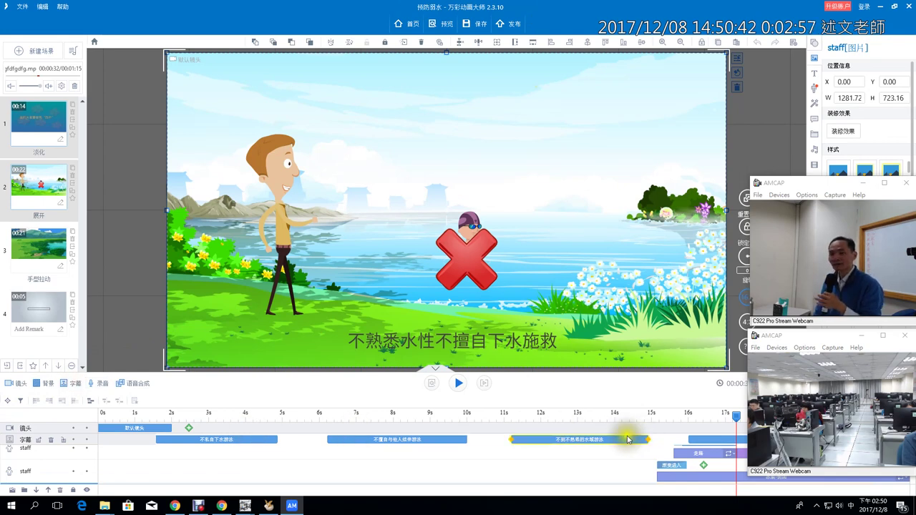
pyautogui.moveTo(7, 432)
pyautogui.mouseDown()
pyautogui.moveTo(174, 453)
pyautogui.moveTo(686, 442)
pyautogui.mouseUp()
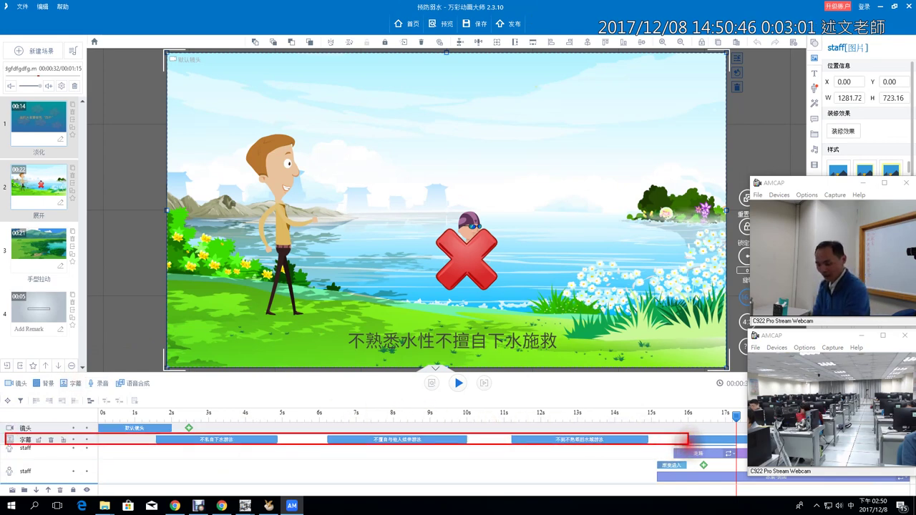
pyautogui.press('Escape')
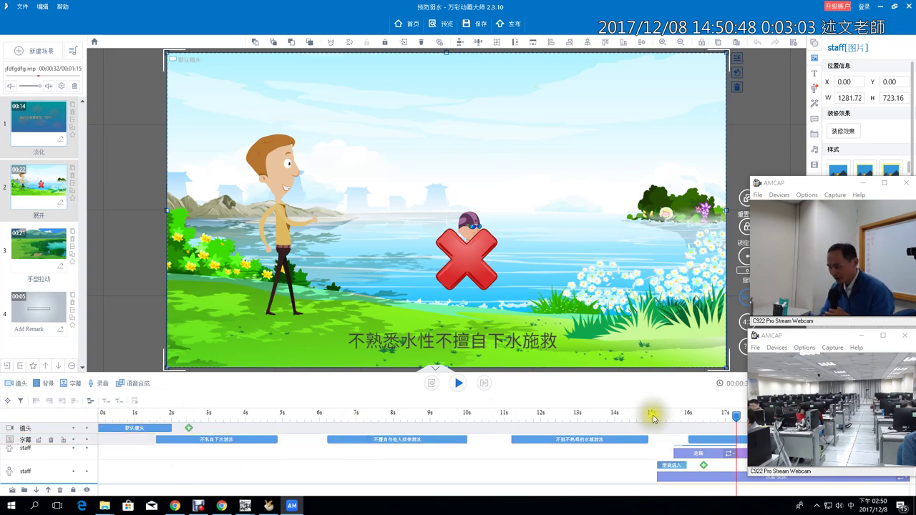
# Open the subtitle 不熟悉水性不擅自下水施救 for editing, minimise both webcam windows, and select its text
pyautogui.click(710, 440)
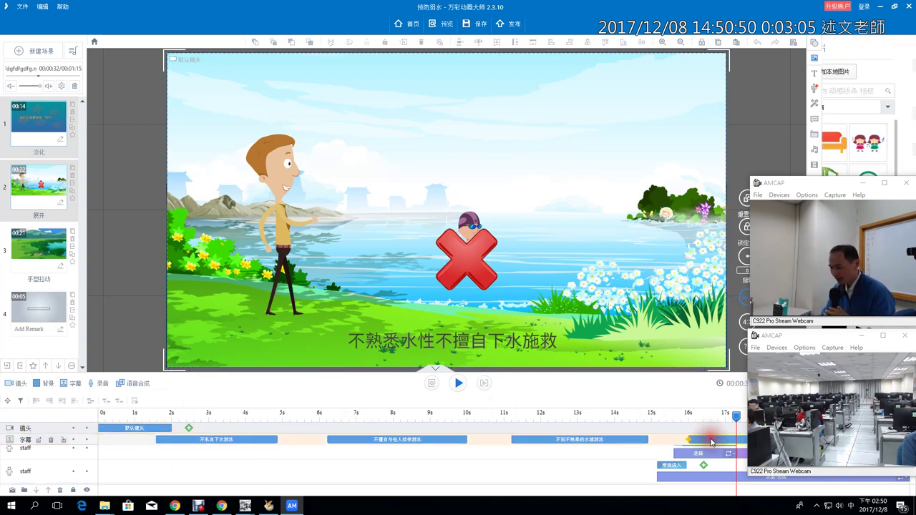
pyautogui.doubleClick(710, 441)
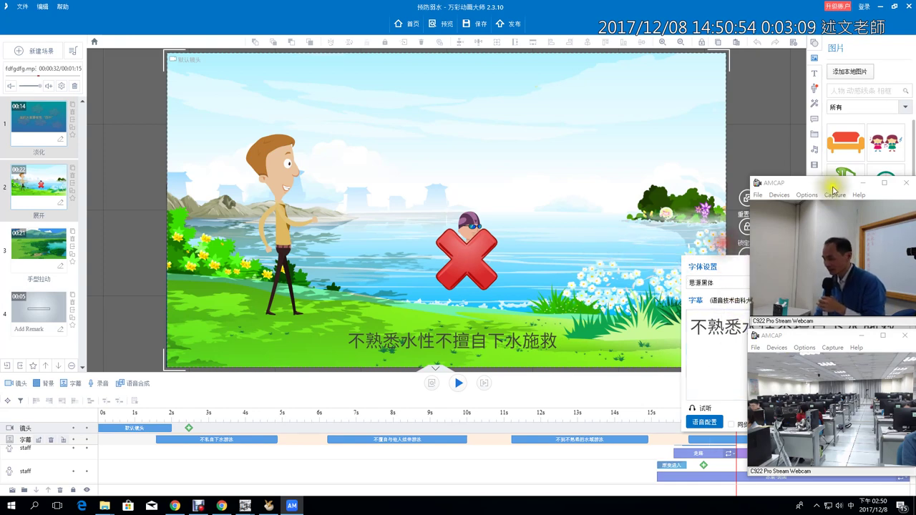
pyautogui.click(863, 183)
pyautogui.click(863, 337)
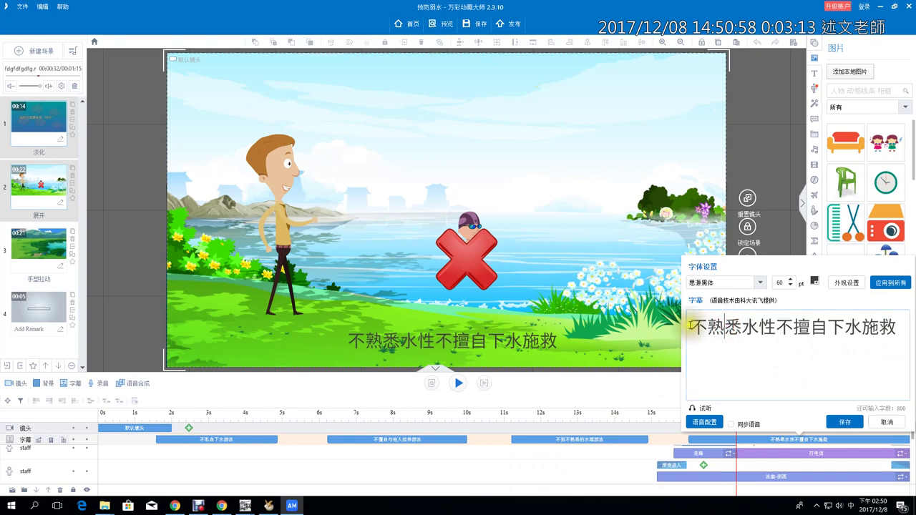
pyautogui.moveTo(687, 327); pyautogui.dragTo(905, 327)
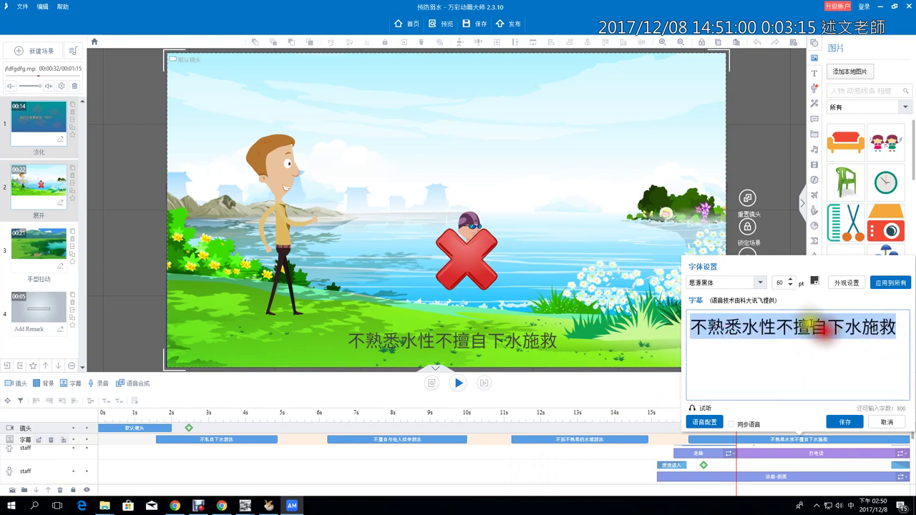
# Examine the fonts available for the subtitle and close the list without choosing one
pyautogui.click(761, 283)
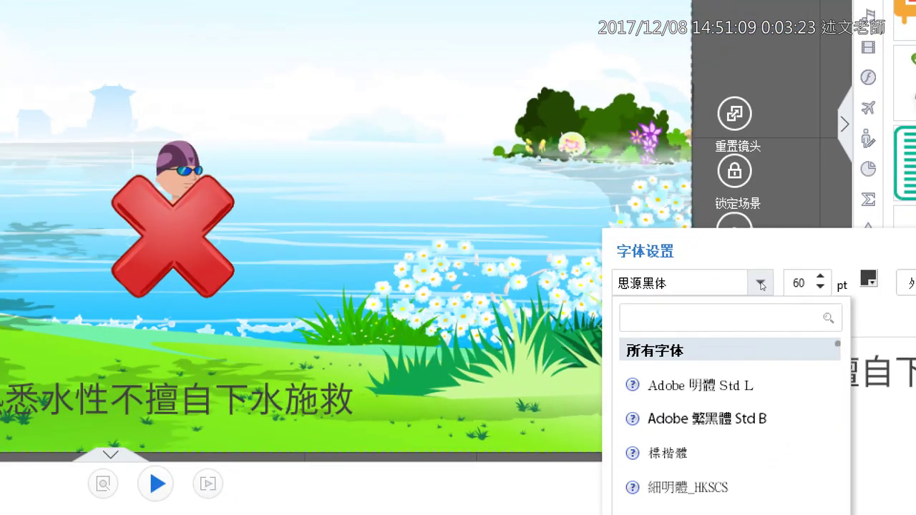
pyautogui.click(760, 283)
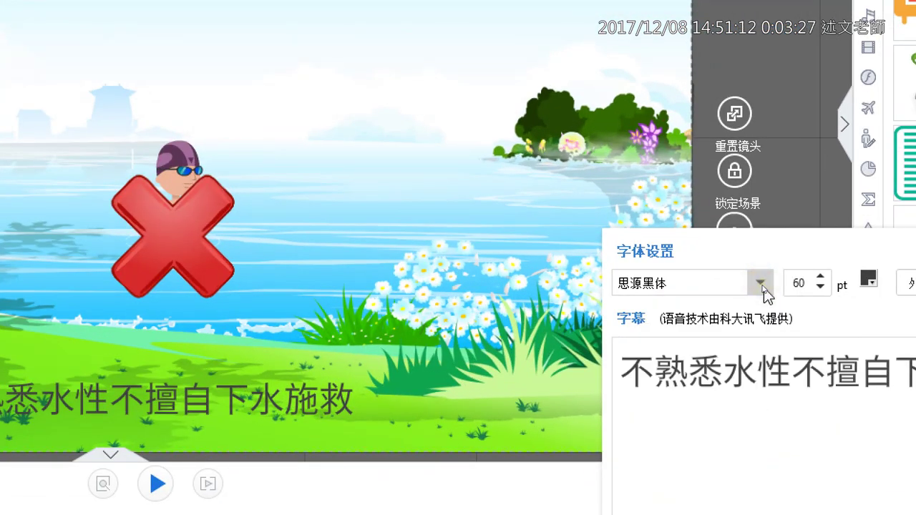
pyautogui.click(761, 284)
pyautogui.click(760, 285)
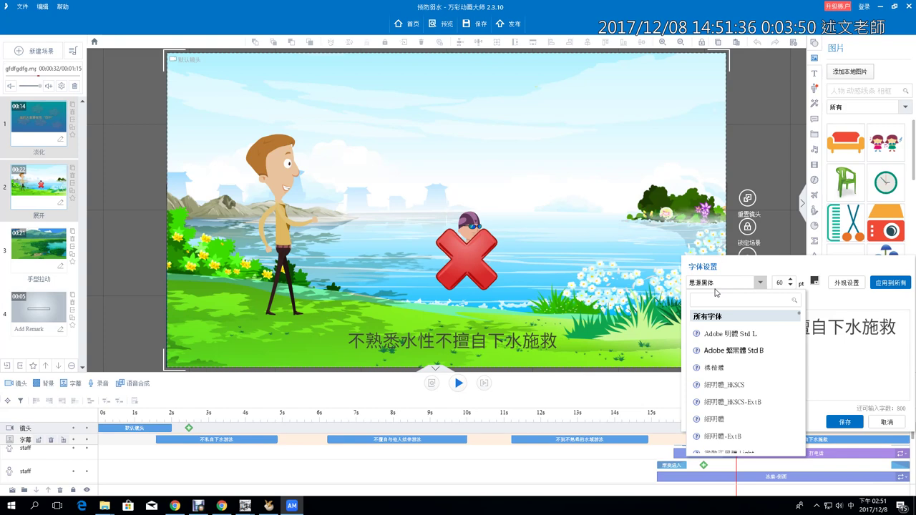
pyautogui.click(742, 264)
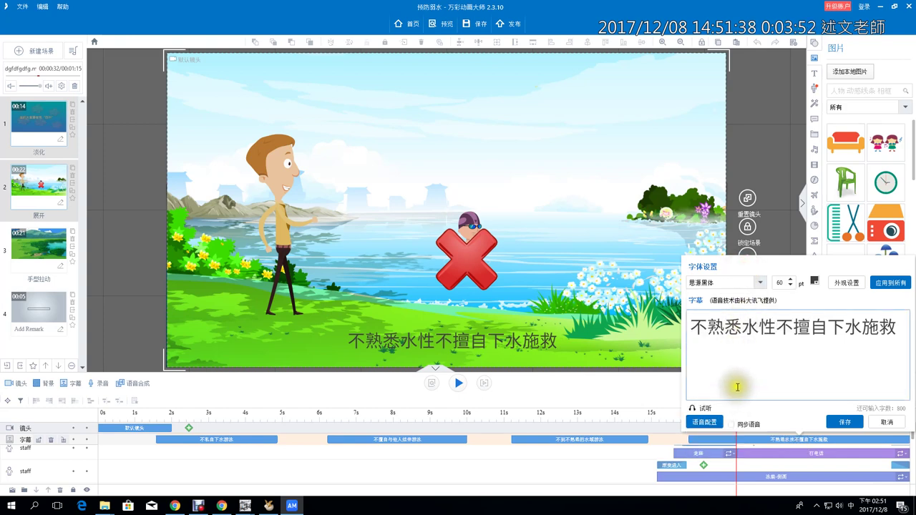
# Accept the Mandarin voice 小宇 in the subtitle's voice configuration and listen to the subtitle being read aloud
pyautogui.click(707, 423)
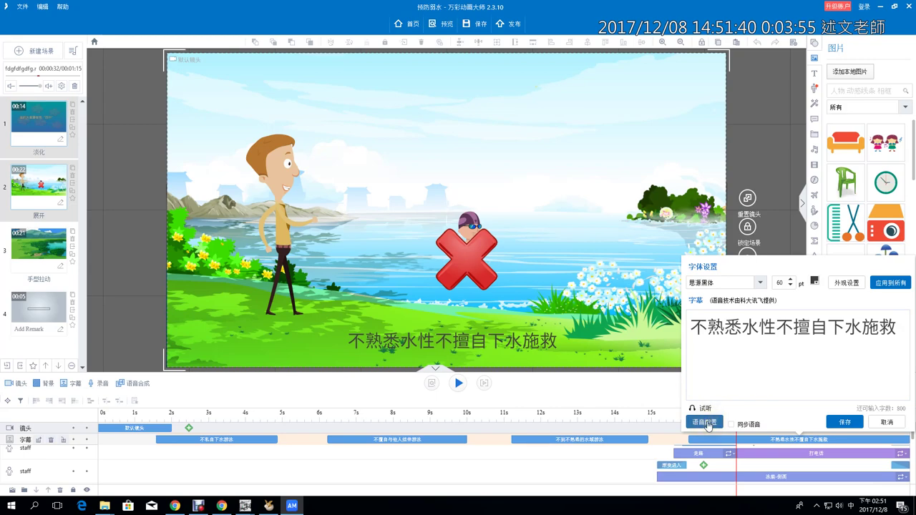
pyautogui.click(706, 423)
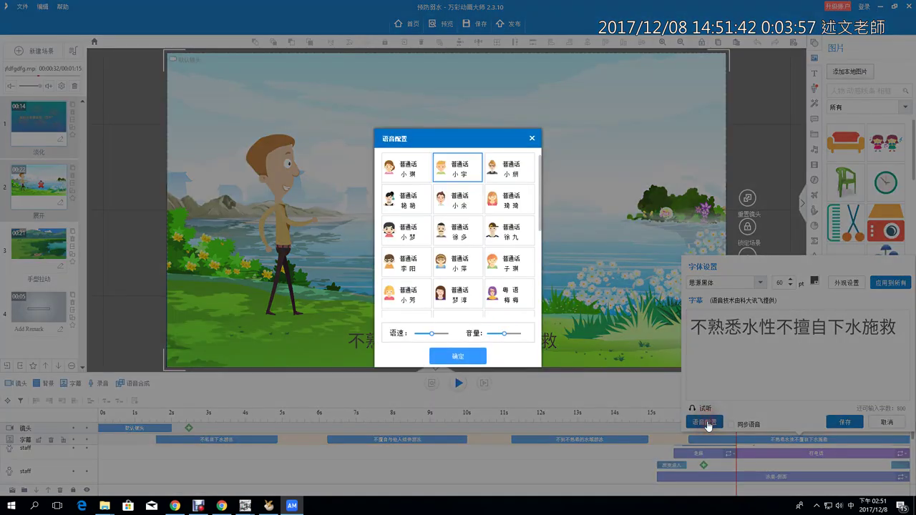
pyautogui.click(458, 356)
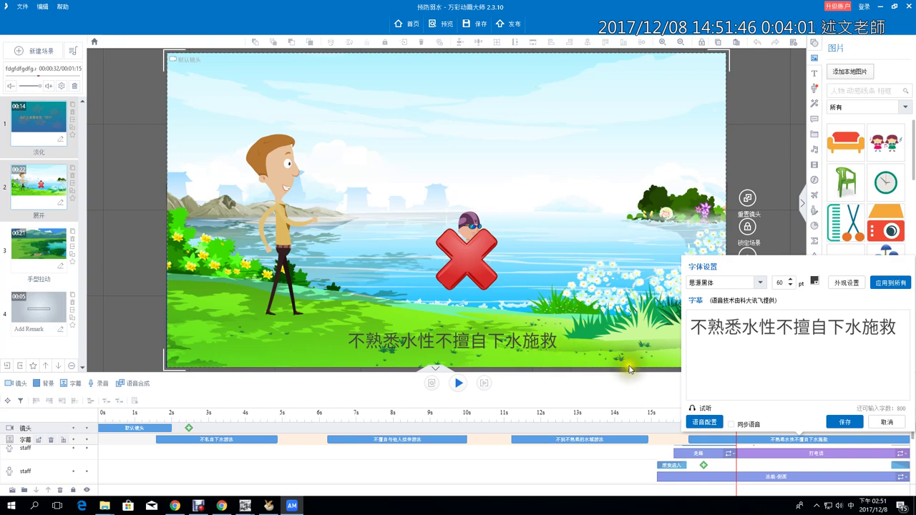
pyautogui.click(698, 408)
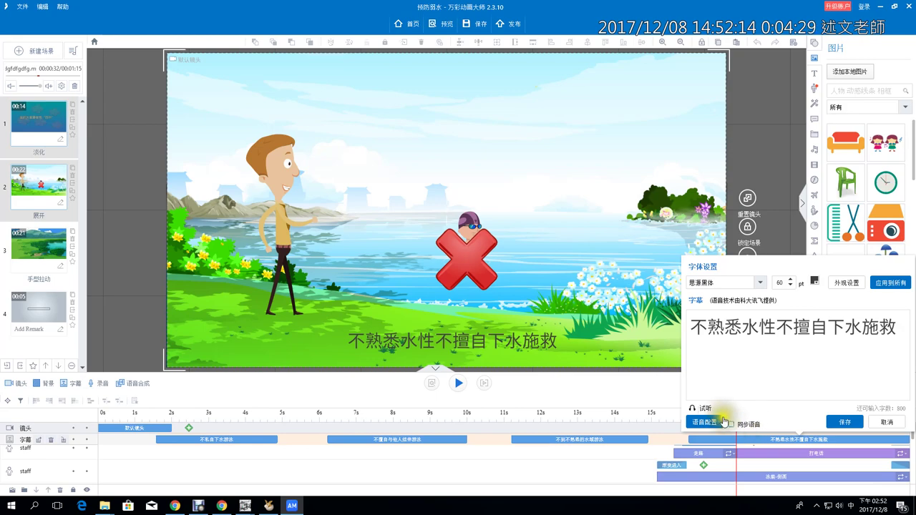
# Set the subtitle's voice to the Mandarin speaker 小梦 and listen to the result
pyautogui.click(706, 422)
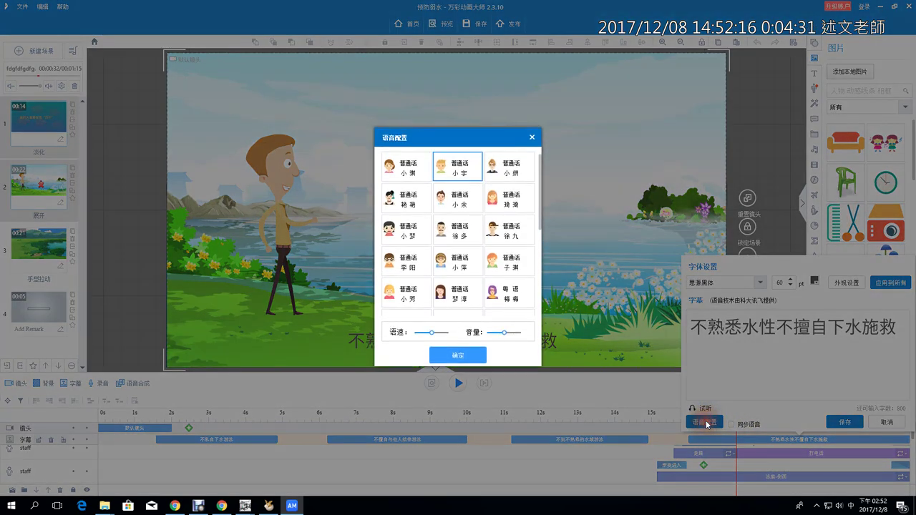
pyautogui.click(399, 237)
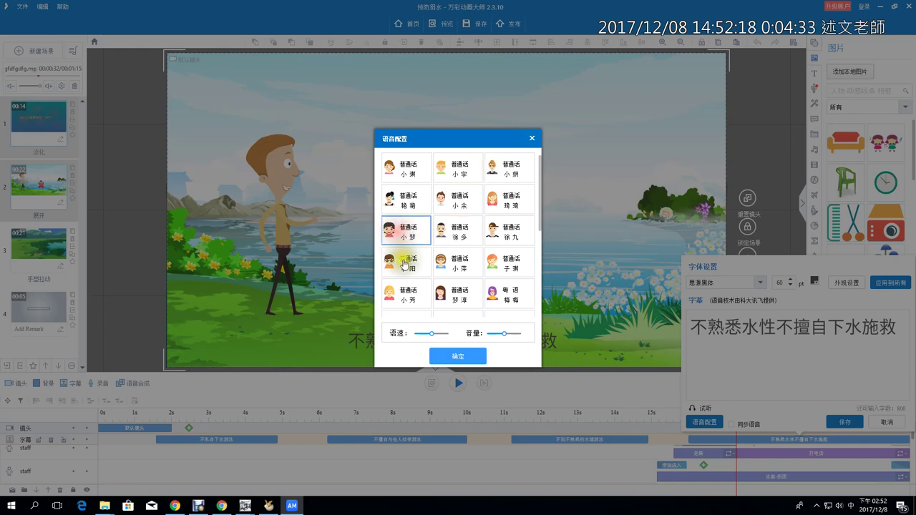
pyautogui.click(457, 357)
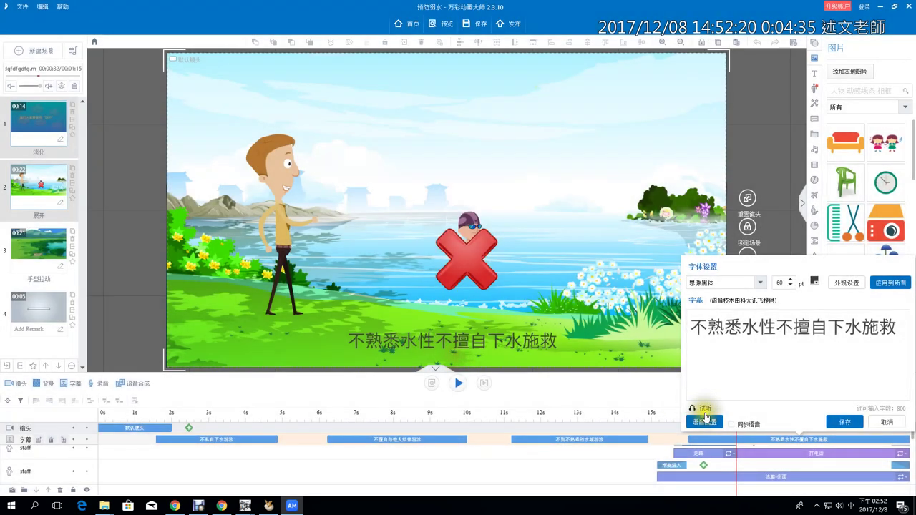
pyautogui.click(703, 409)
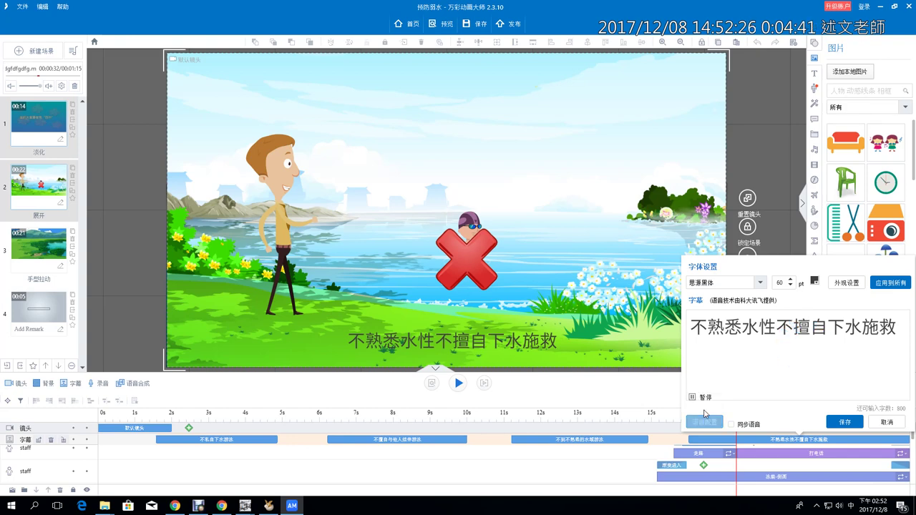
# Try the voice synchronisation option (同步语音) for the subtitle
pyautogui.click(757, 333)
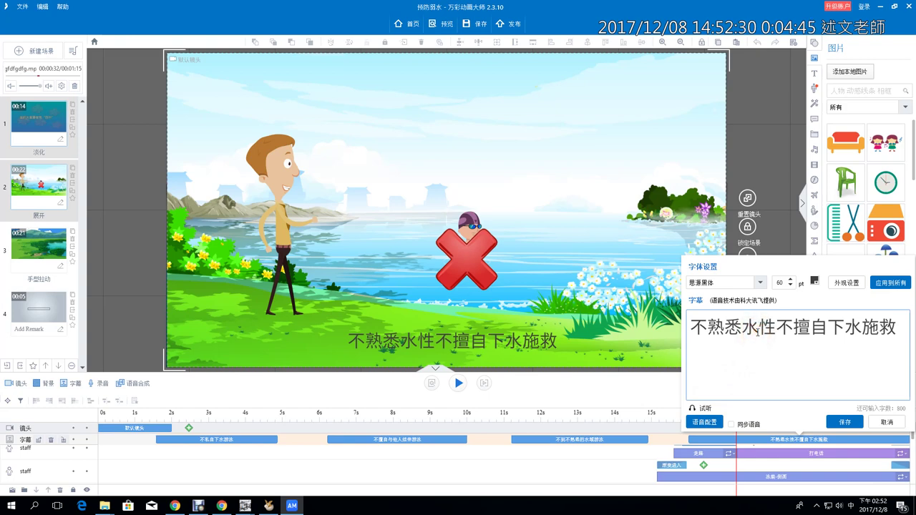
pyautogui.click(730, 424)
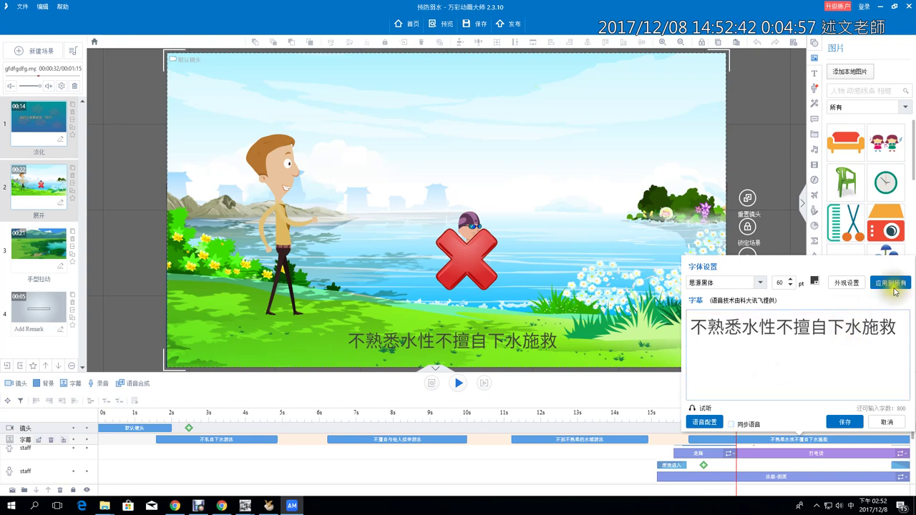
# Discard the subtitle's font and voice changes and close its editor
pyautogui.click(888, 422)
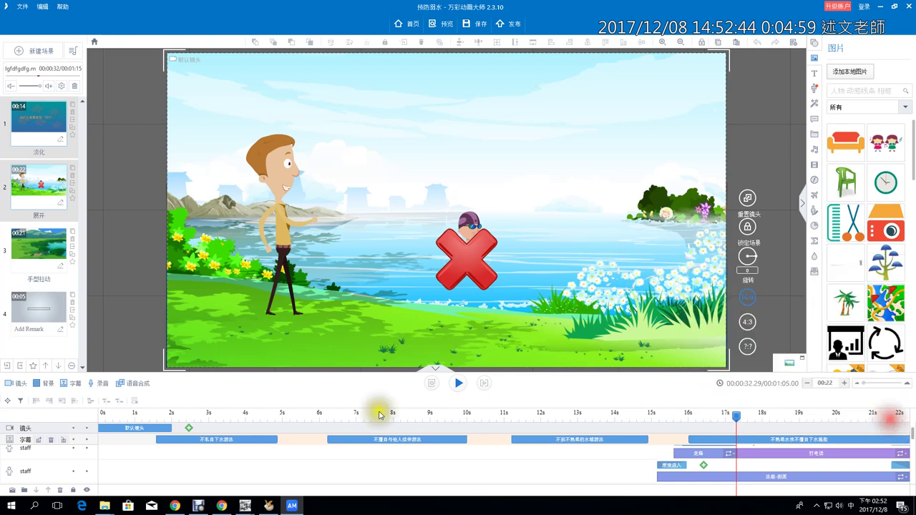
pyautogui.click(79, 385)
pyautogui.click(79, 384)
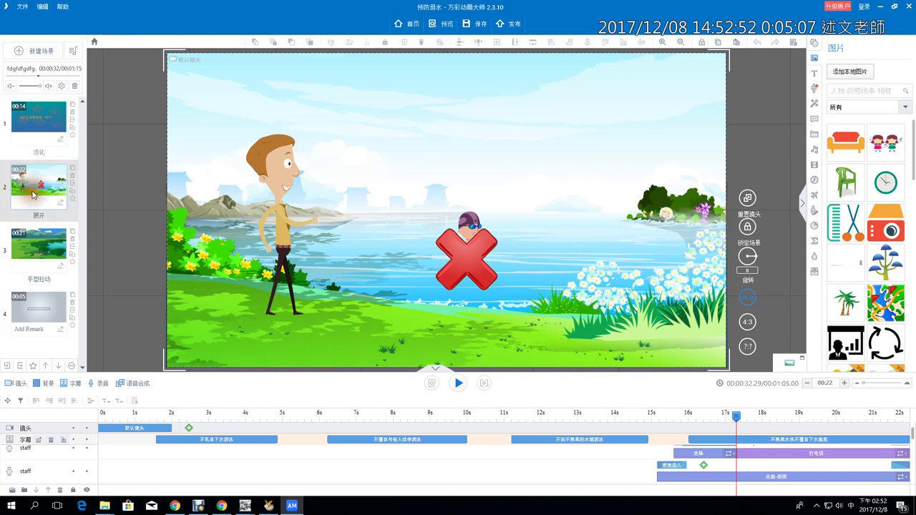
# Open the third scene (手型拉动) and the fourth scene to look over their contents and timelines
pyautogui.click(34, 245)
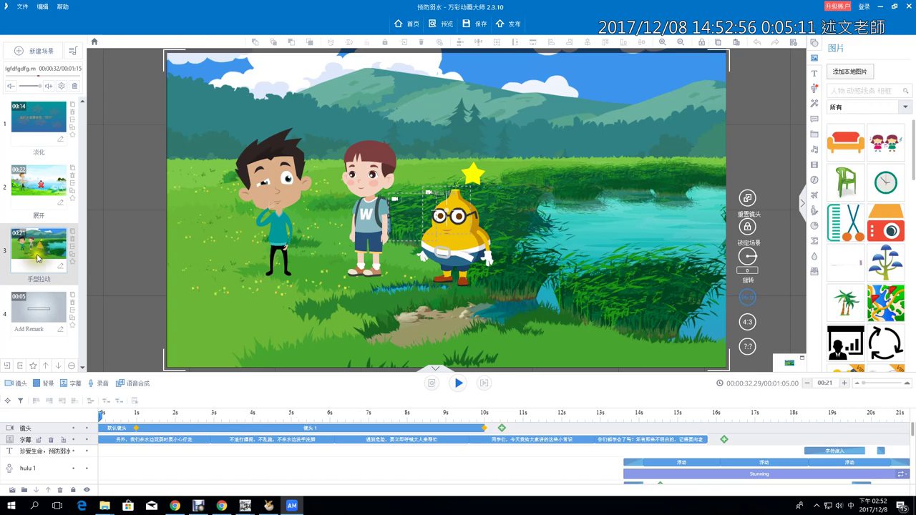
pyautogui.click(47, 310)
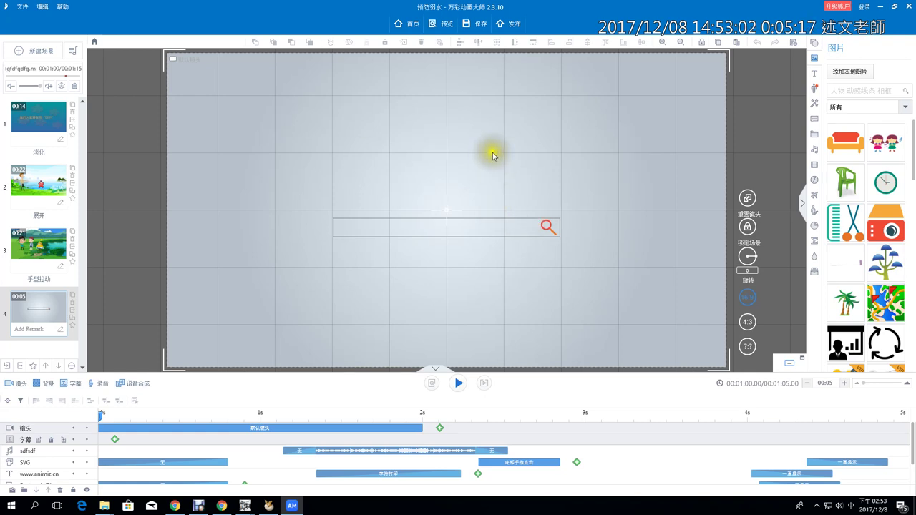
# Leave the 预防溺水 project for the home page without saving its changes
pyautogui.click(407, 24)
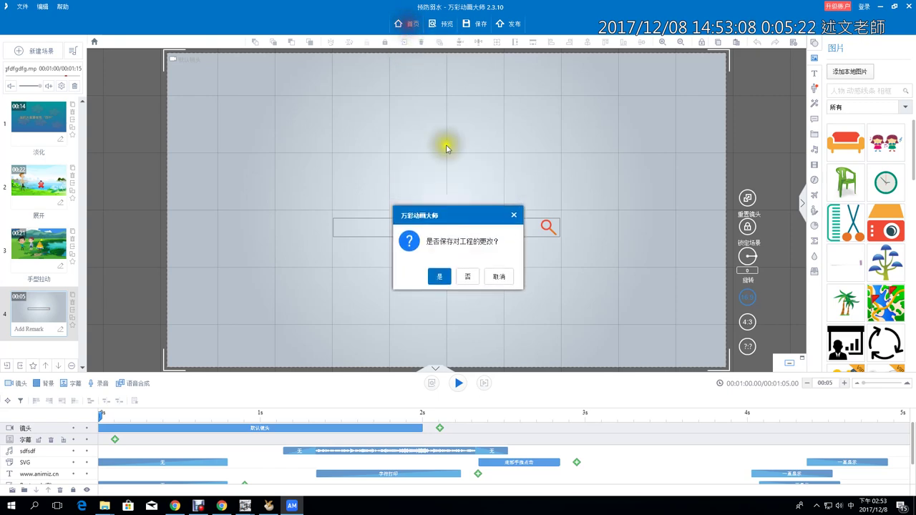
pyautogui.click(467, 276)
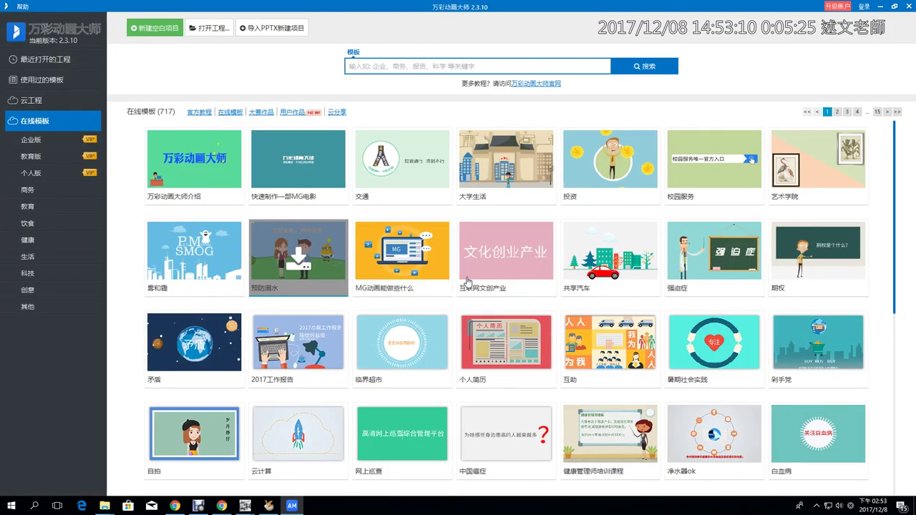